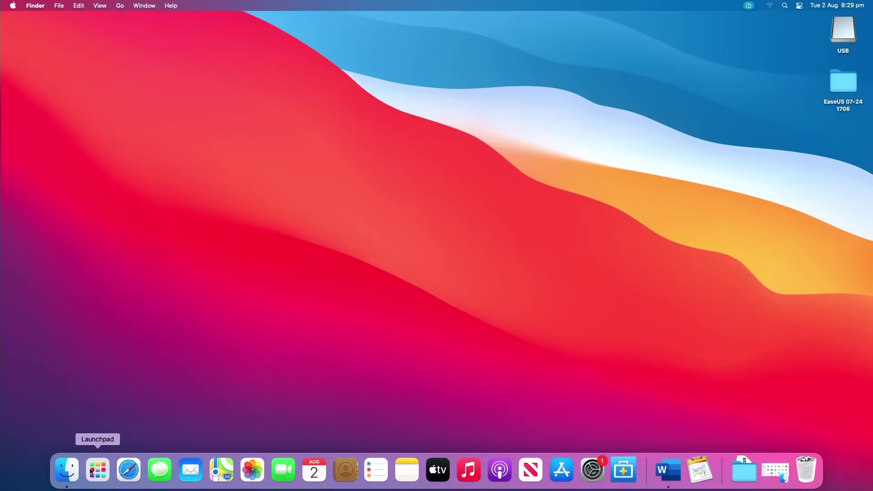
Open a Finder window and use Go to Folder to jump to ~/Library/Containers/Microsoft Word/Data/Library/Preferences
left_click(80, 468)
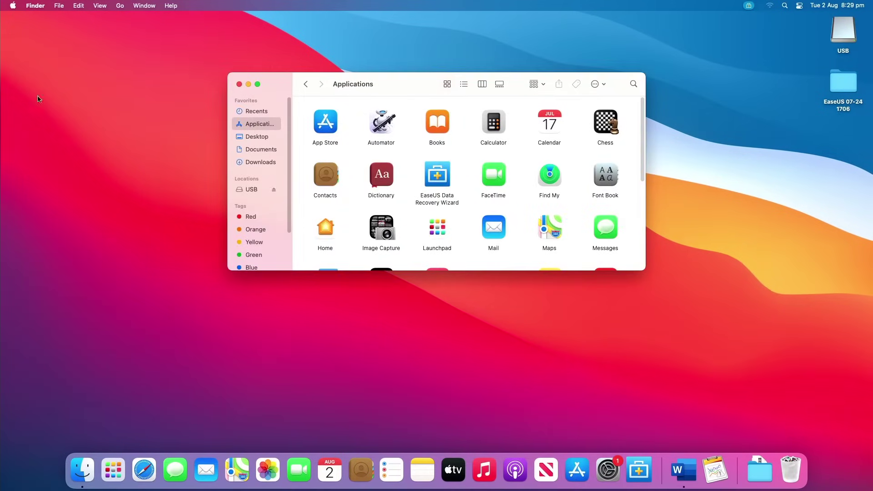
left_click(120, 6)
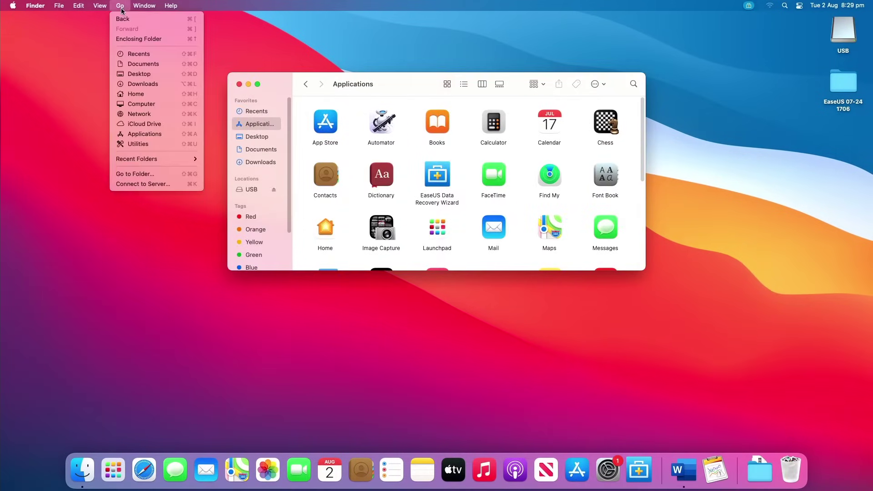
left_click(131, 174)
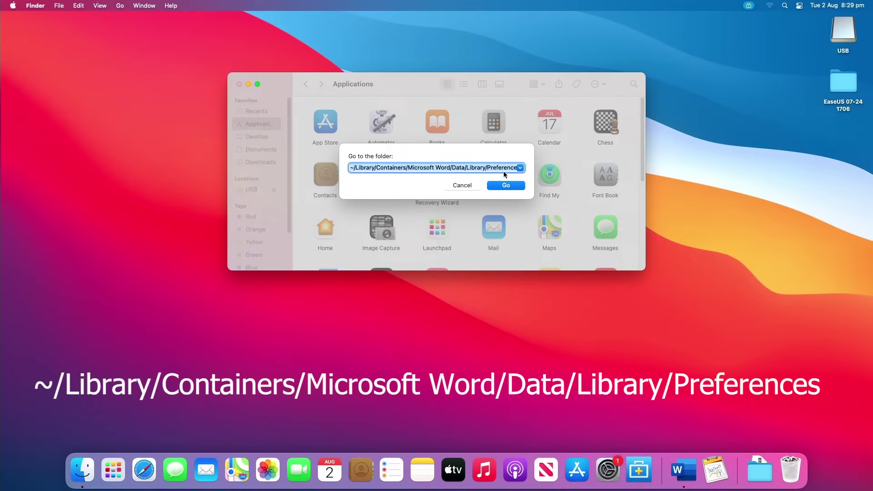
left_click_drag(509, 167, 522, 169)
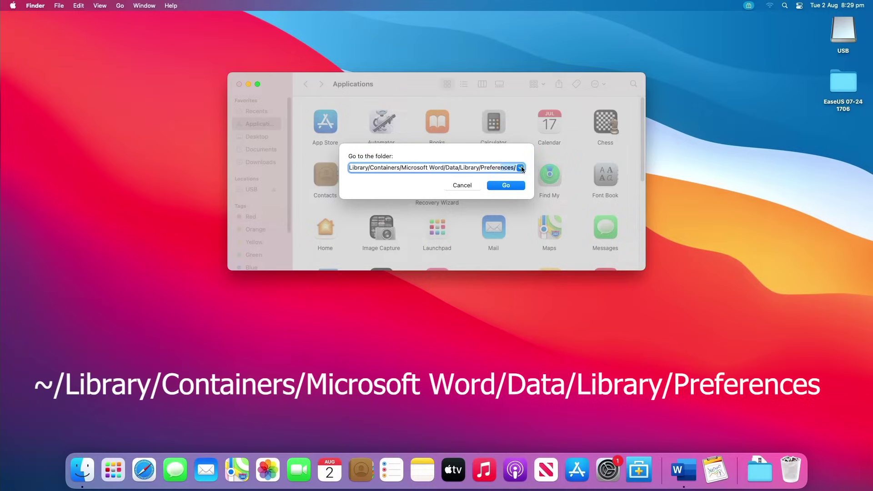
left_click(504, 185)
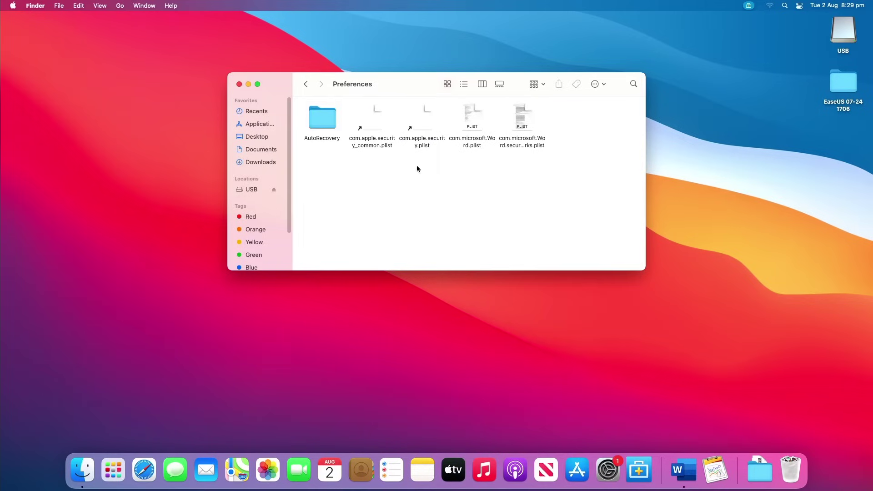
Rename the AutoRecovery save of Autorecover me please from .docx to .doc, then open it in Word
double_click(333, 129)
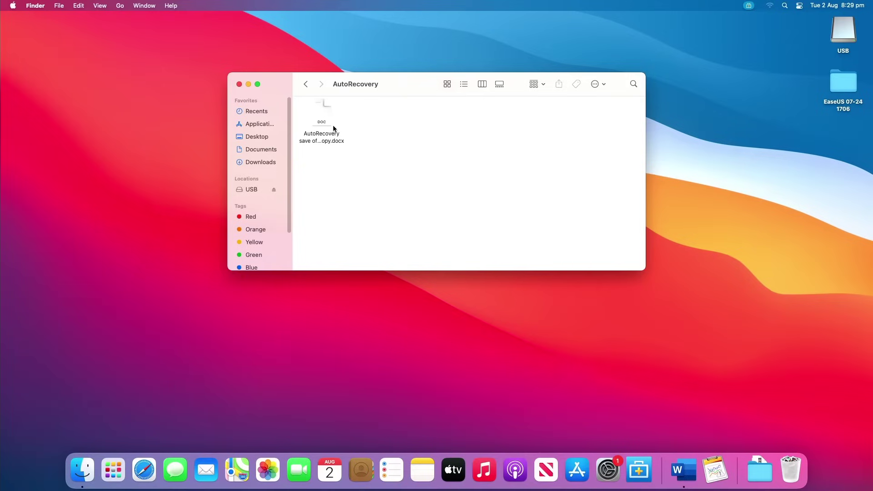
left_click(337, 142)
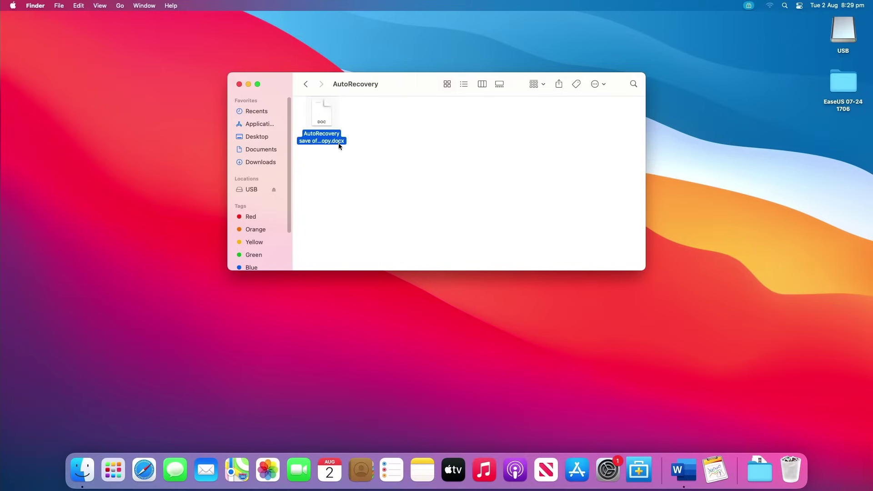
left_click(339, 143)
scroll(341, 147, "down", 1)
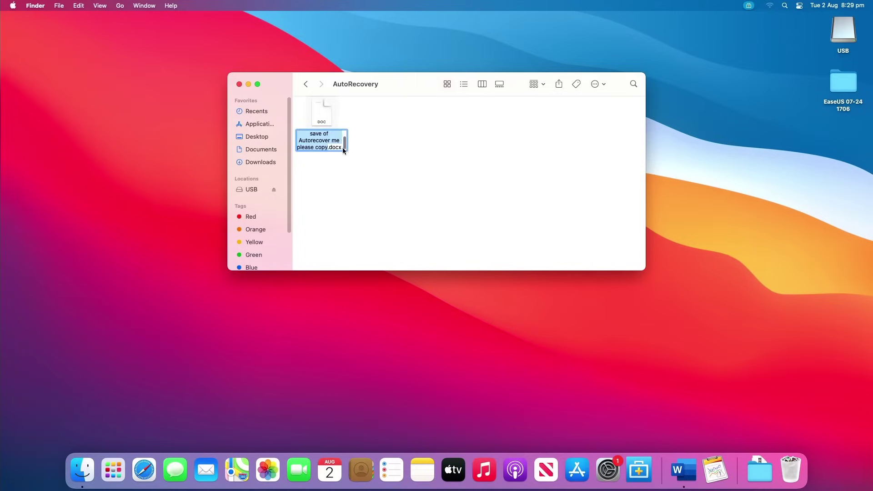
left_click(344, 151)
key("BackSpace")
left_click(394, 148)
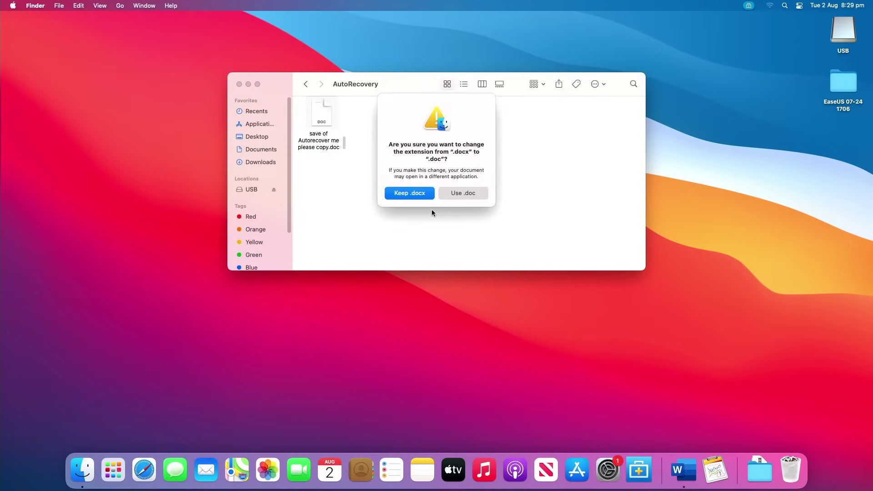
left_click(453, 194)
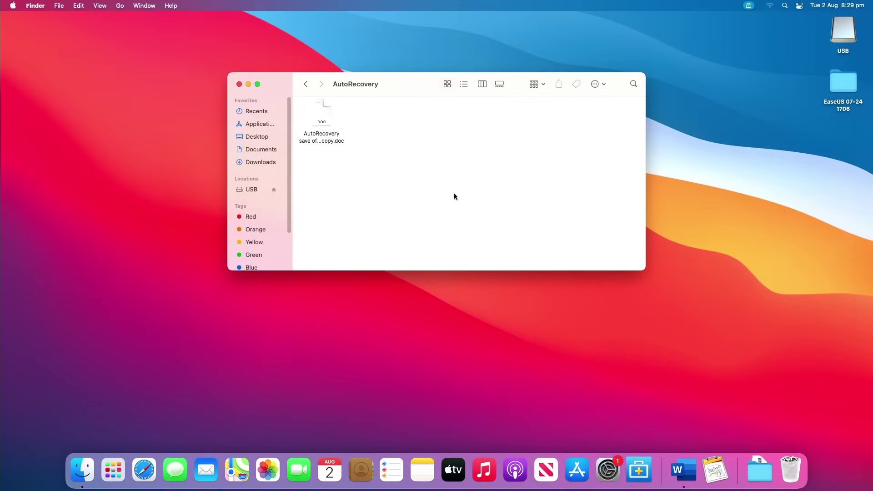
double_click(326, 119)
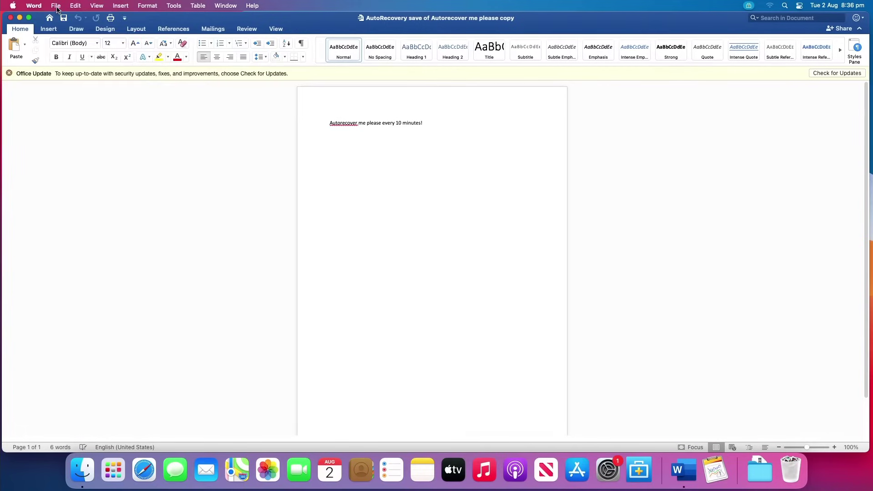
Save the recovered document via Save As under the name 'Yay' in the Documents folder
left_click(56, 6)
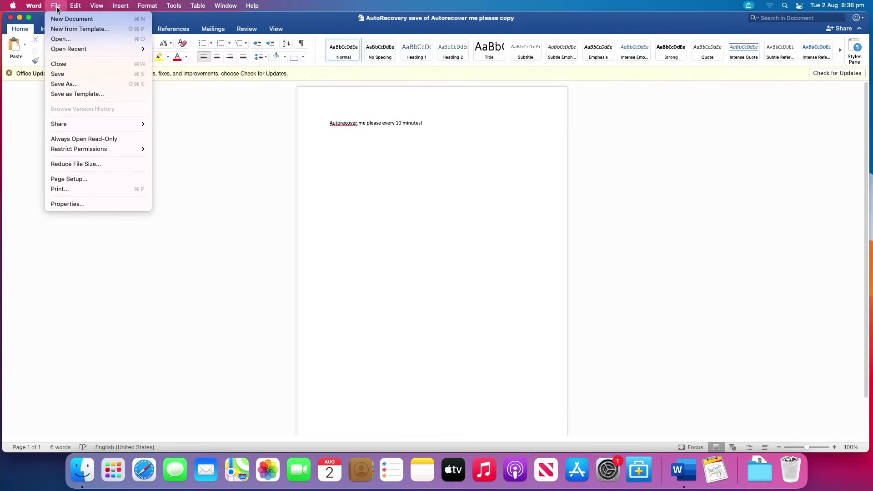
left_click(75, 84)
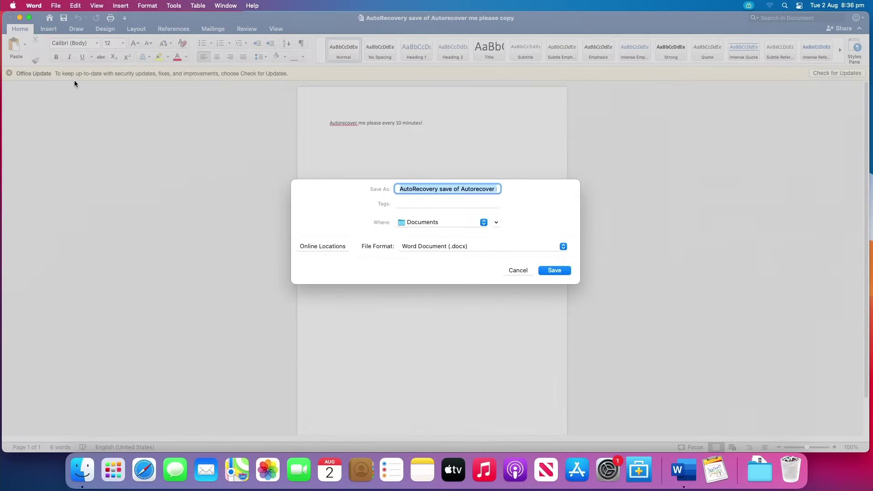
left_click(416, 189)
triple_click(417, 188)
key("BackSpace")
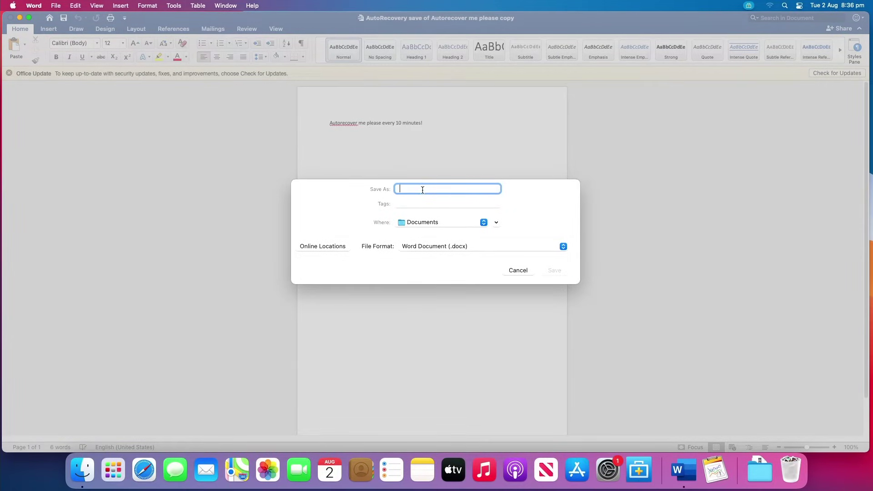
type("R")
key("BackSpace")
type("Yay")
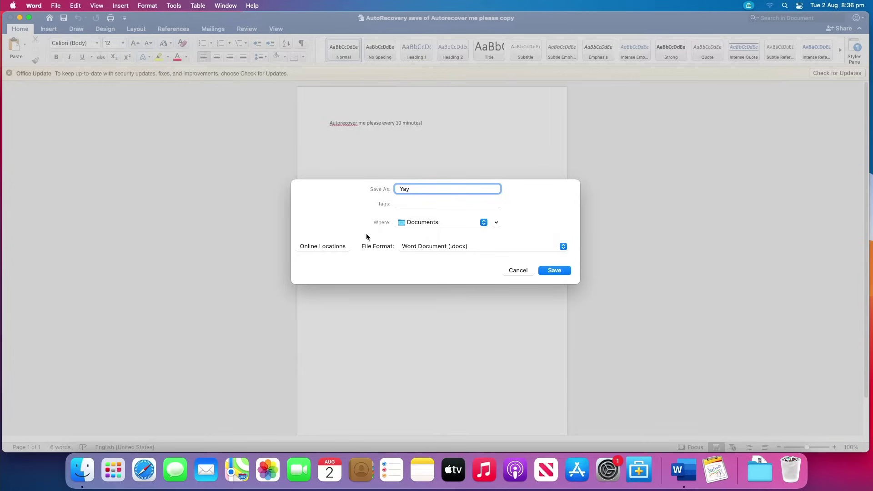
left_click(442, 223)
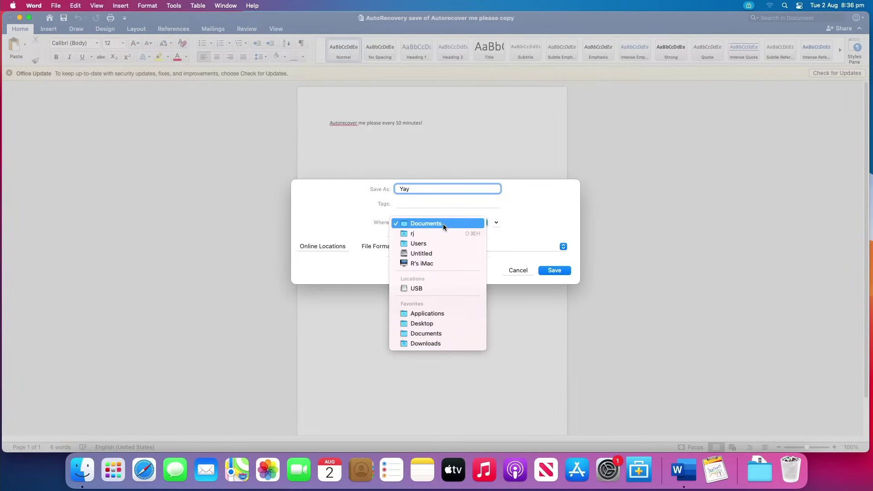
left_click(443, 224)
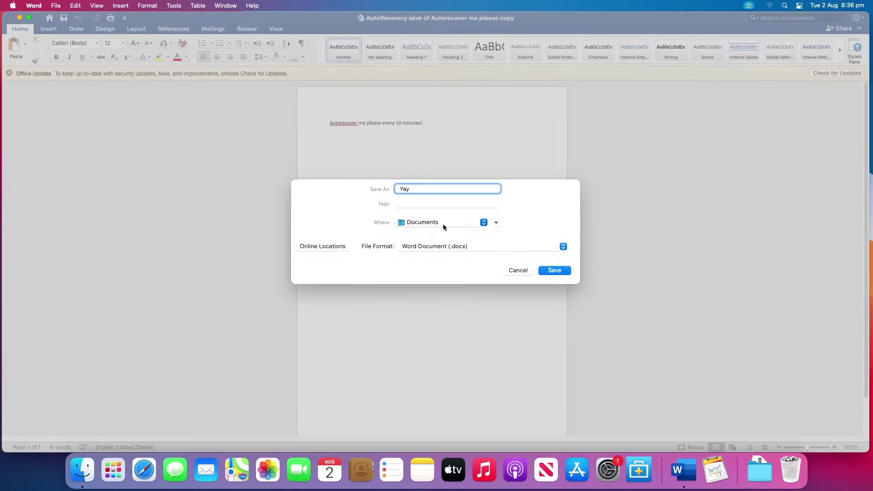
left_click(550, 271)
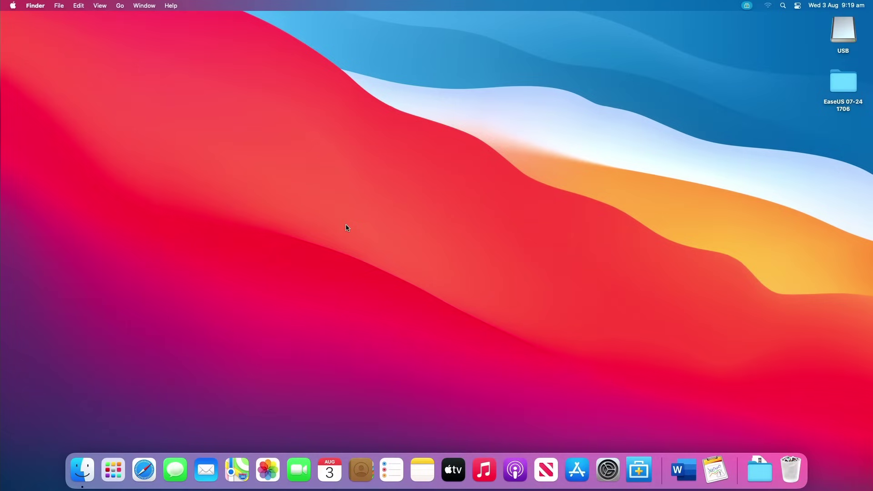
Browse to Applications › Utilities in Finder and launch Terminal
left_click(83, 470)
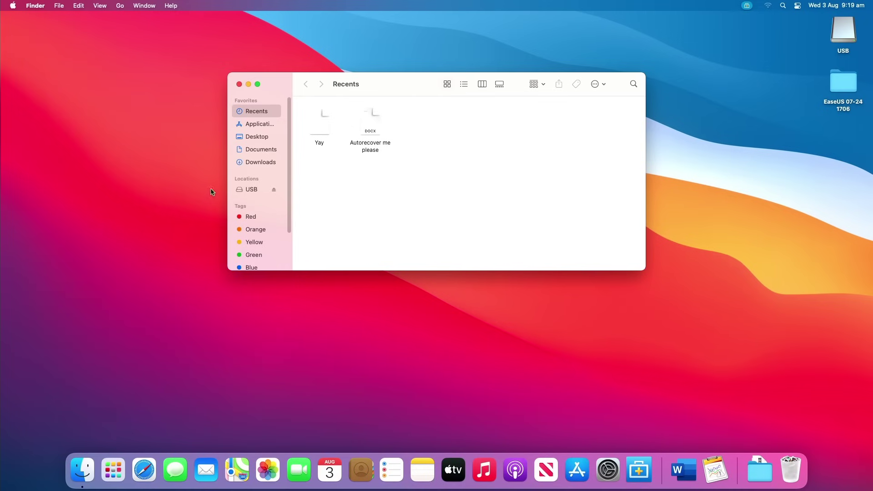
left_click(265, 124)
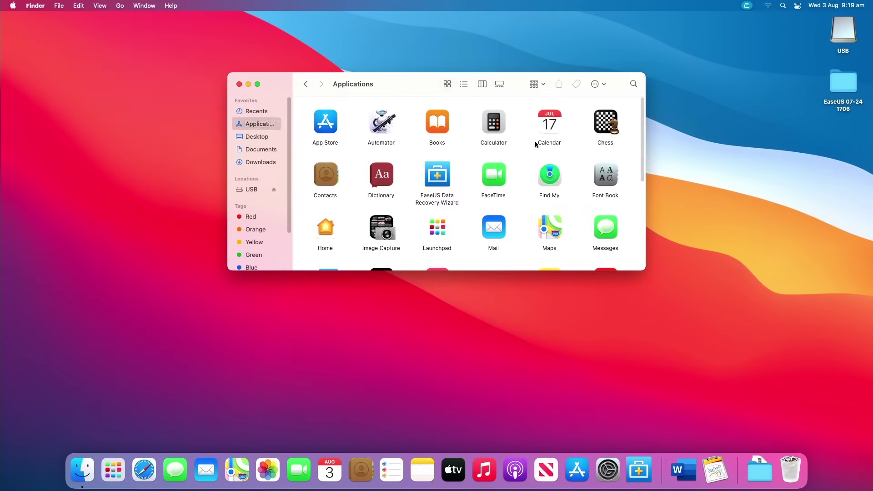
left_click_drag(642, 138, 633, 225)
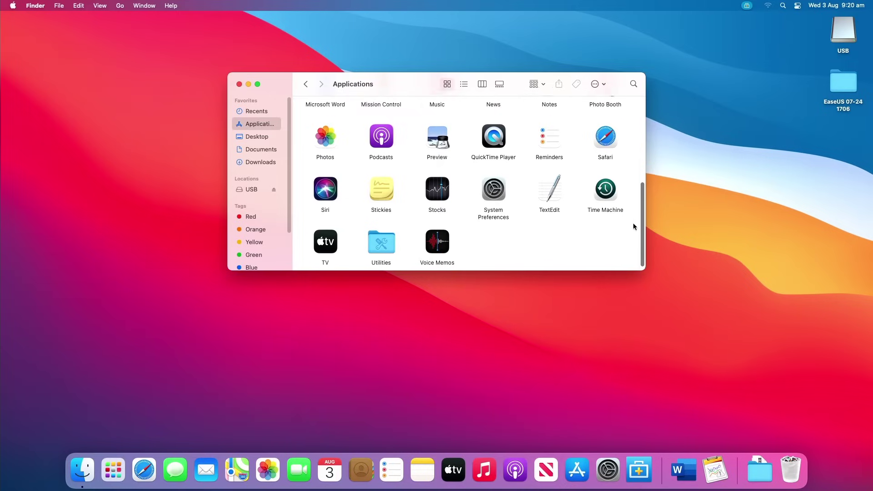
double_click(380, 236)
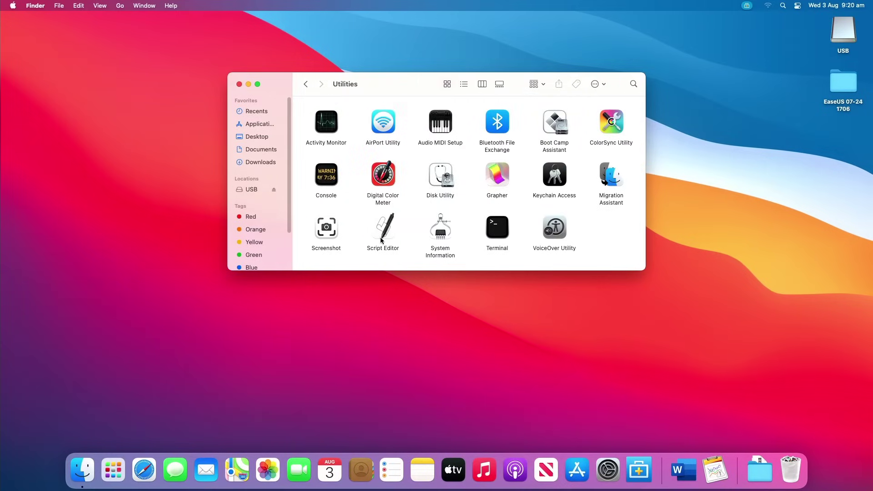
double_click(496, 232)
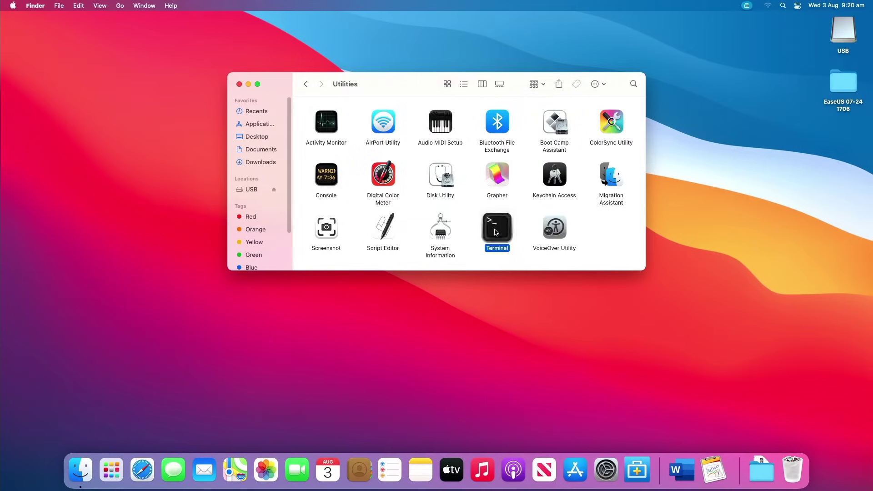
Run 'open $TMPDIR' in Terminal to show the temporary folder T in Finder
left_click_drag(214, 30, 568, 155)
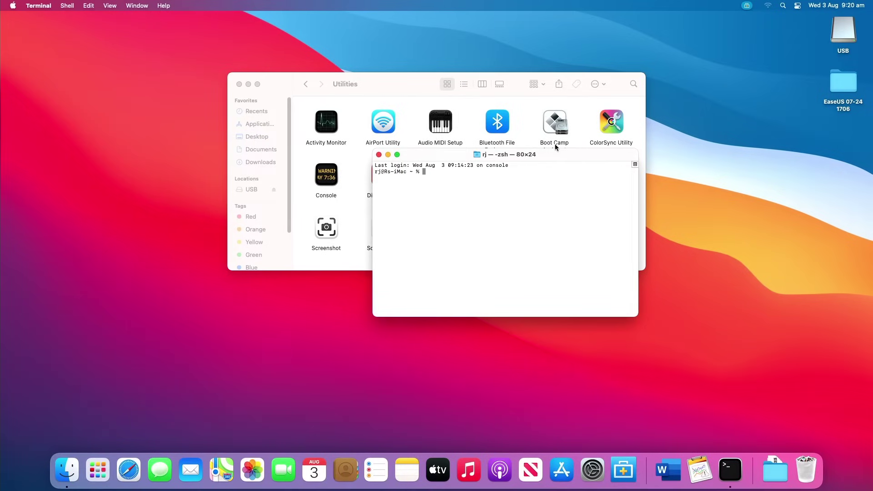
type("open $TMP")
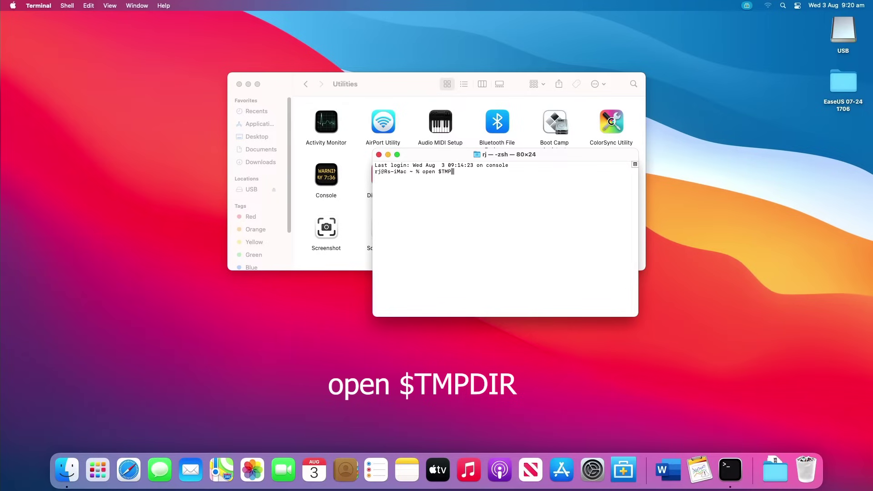
type("DIR")
key("Return")
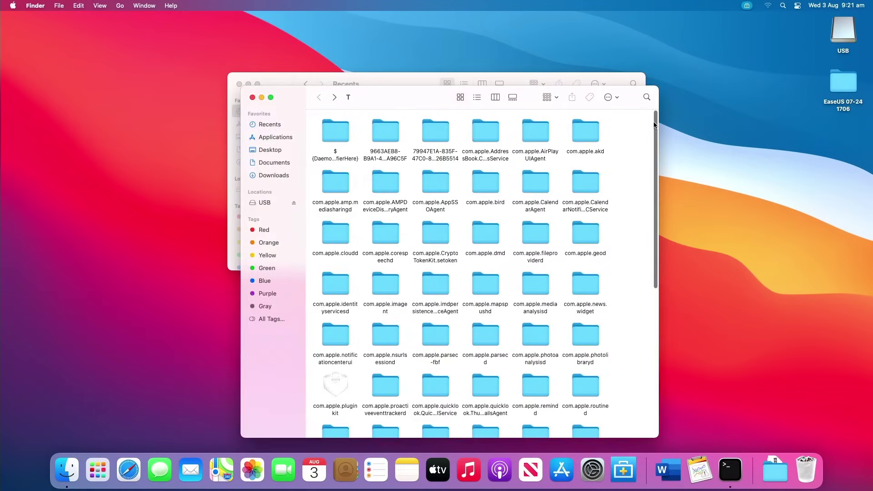
Open the 'Autorecover me please' docx from TemporaryItems with Microsoft Word
left_click_drag(654, 124, 650, 283)
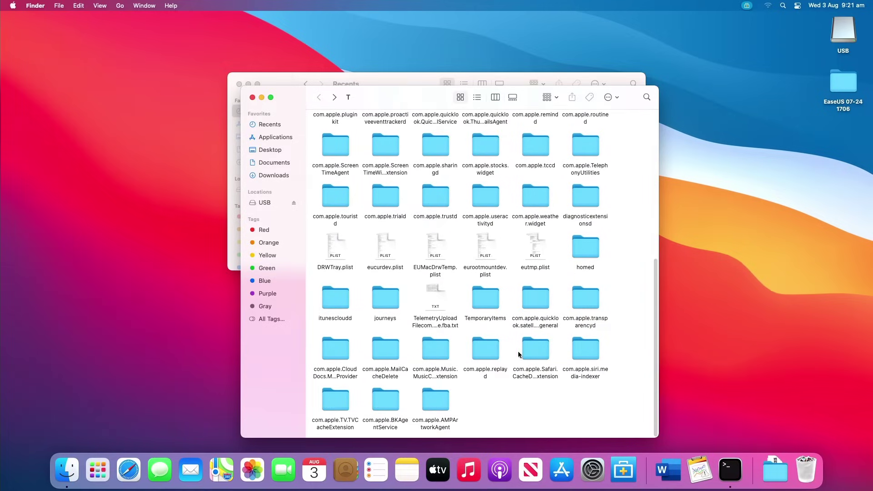
double_click(485, 299)
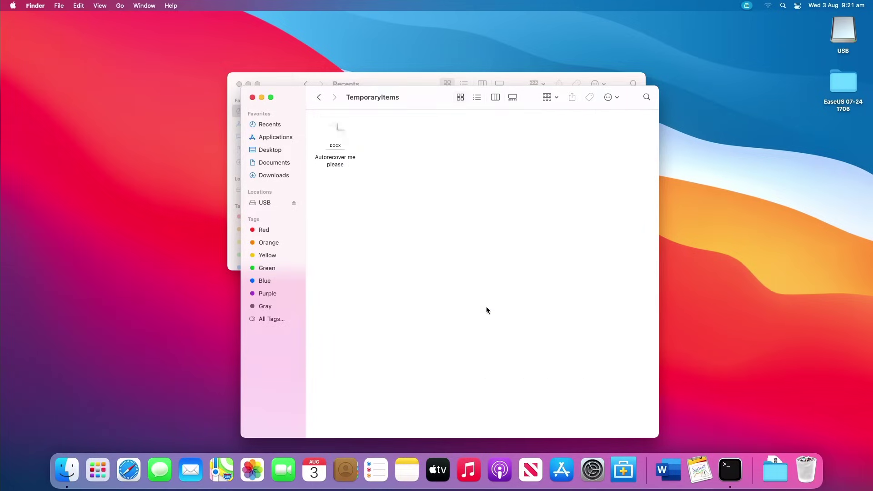
right_click(342, 148)
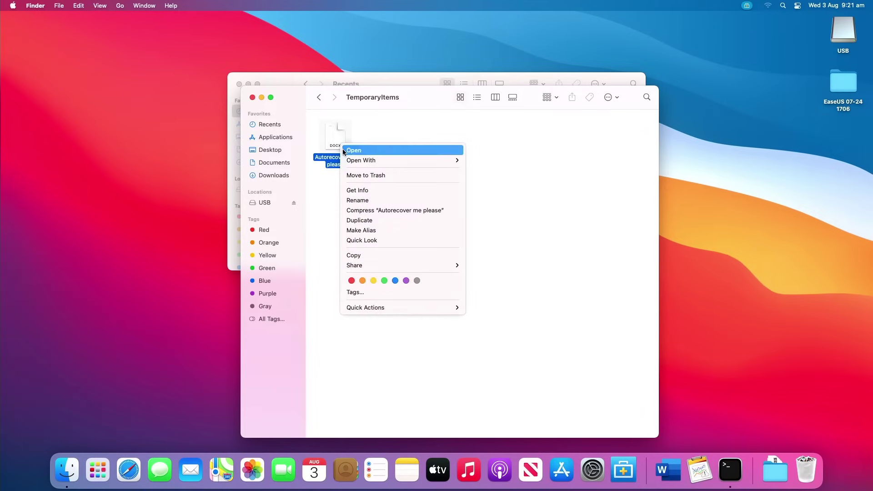
mouse_move(349, 159)
left_click(475, 160)
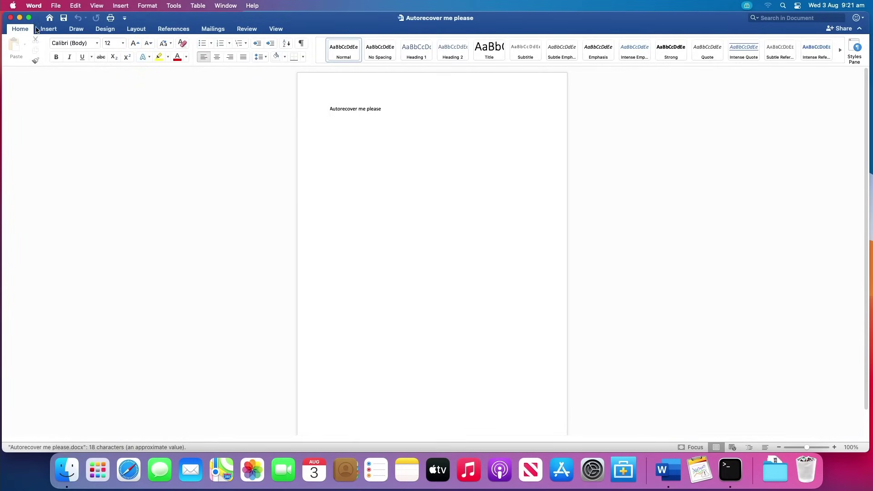
Start Save As for the recovered Autorecover me please document
left_click(55, 6)
left_click(71, 84)
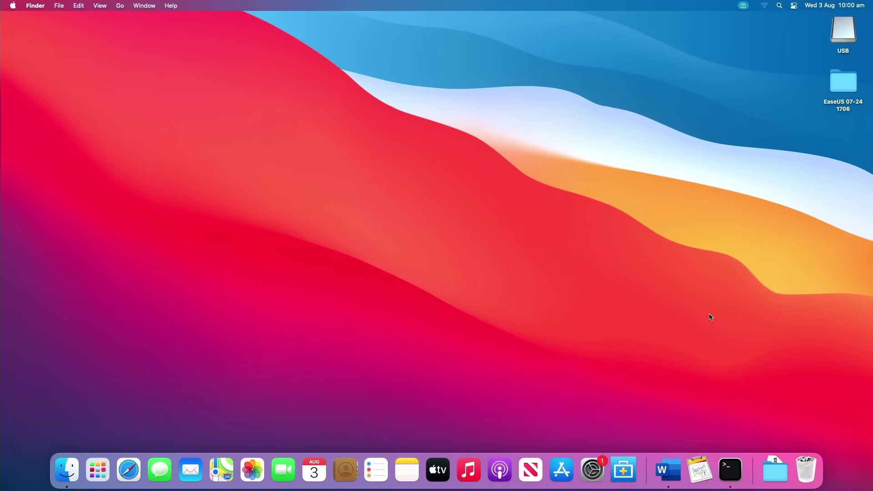
Open the Trash from the Dock
left_click(809, 468)
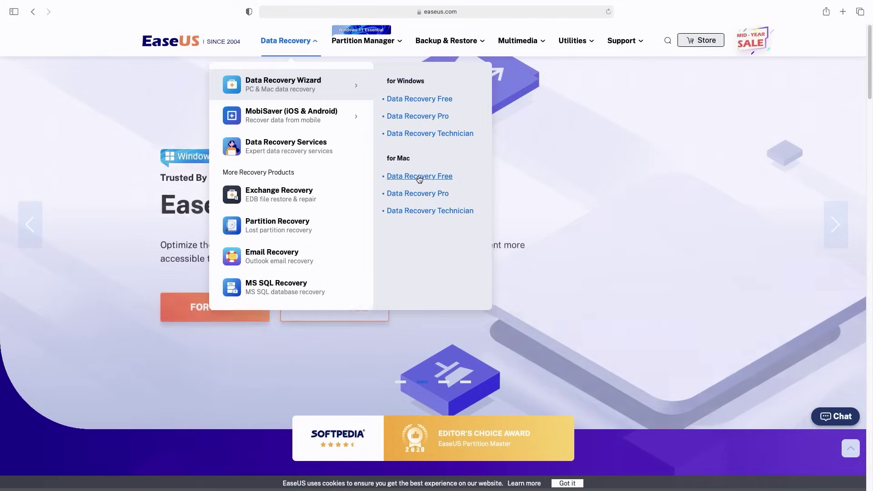
Go to the Data Recovery Free for Mac page and download the free EaseUS version
left_click(419, 177)
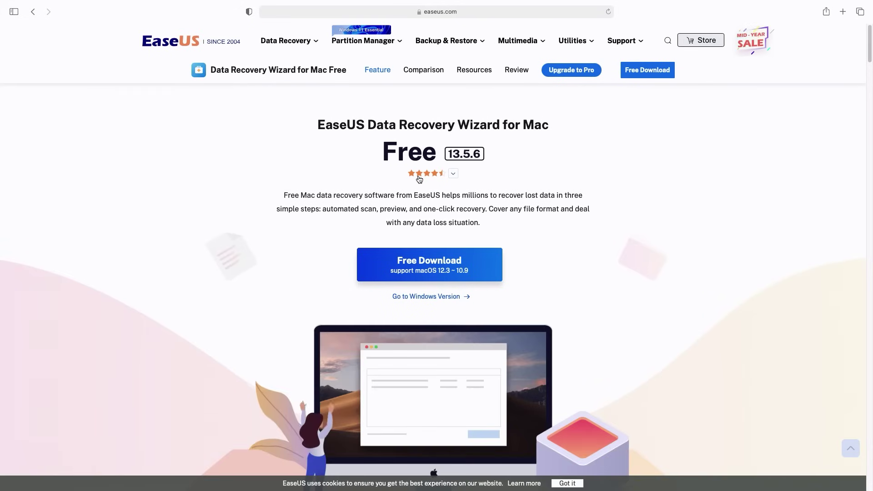
left_click(432, 265)
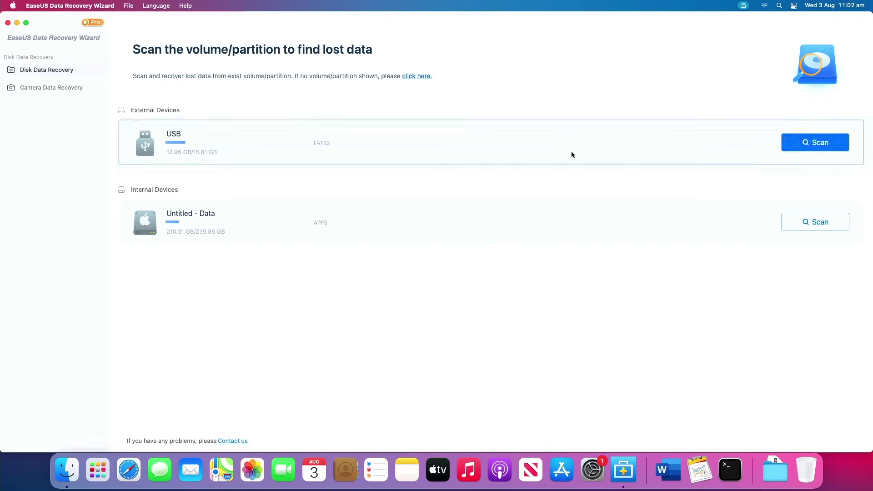
Scan Untitled - Data, filter Unsaved Documents, preview the AutoRecovery file and choose Recover
left_click(799, 223)
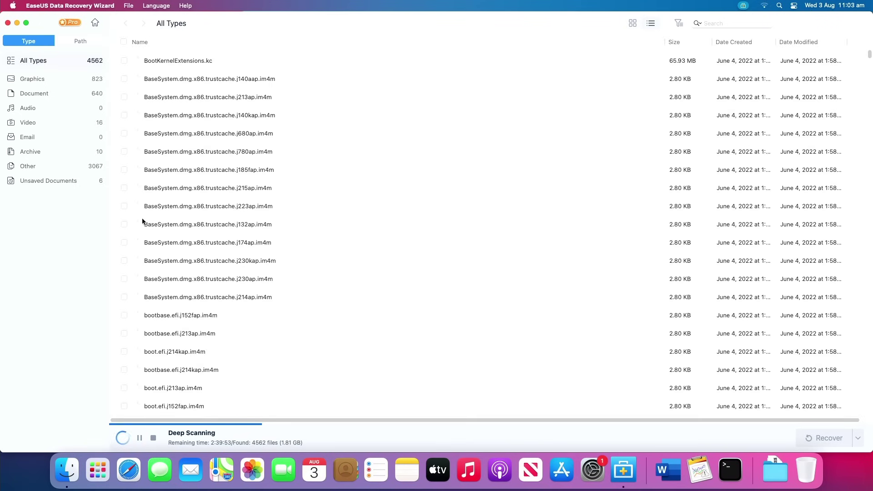
left_click(75, 182)
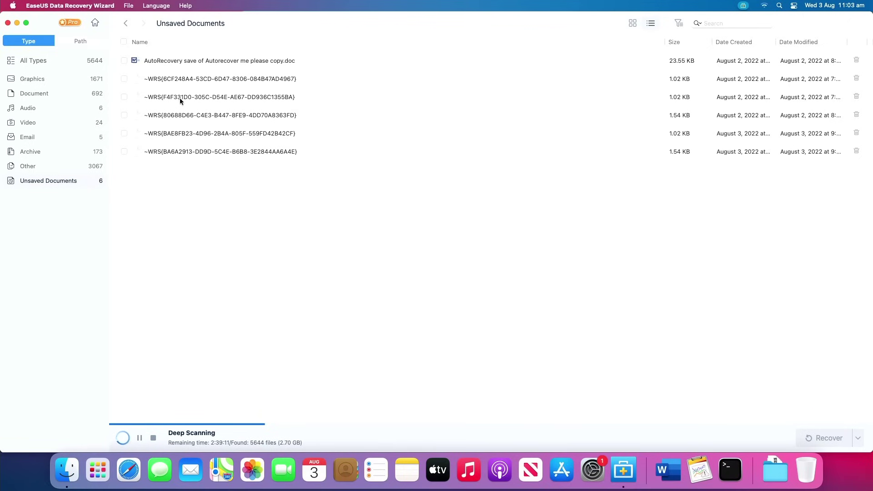
double_click(209, 65)
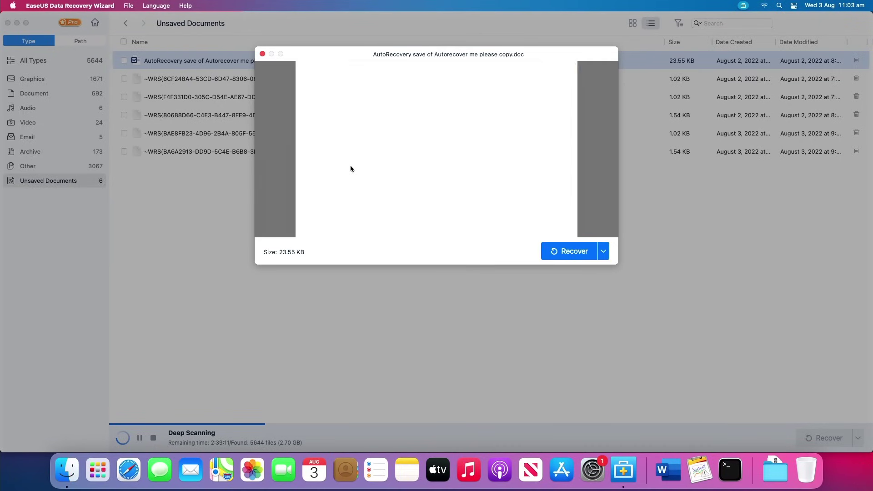
left_click(568, 255)
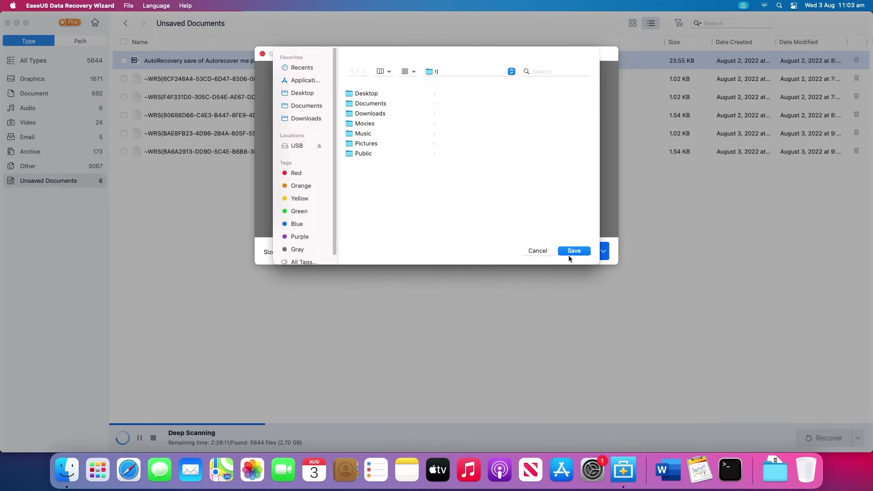